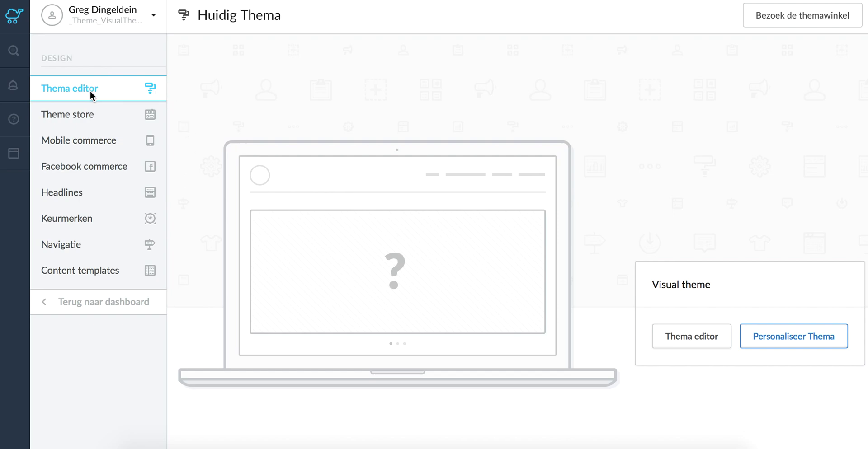
Open the Visual theme's Instellingen page through Personaliseer Thema
left_click(780, 340)
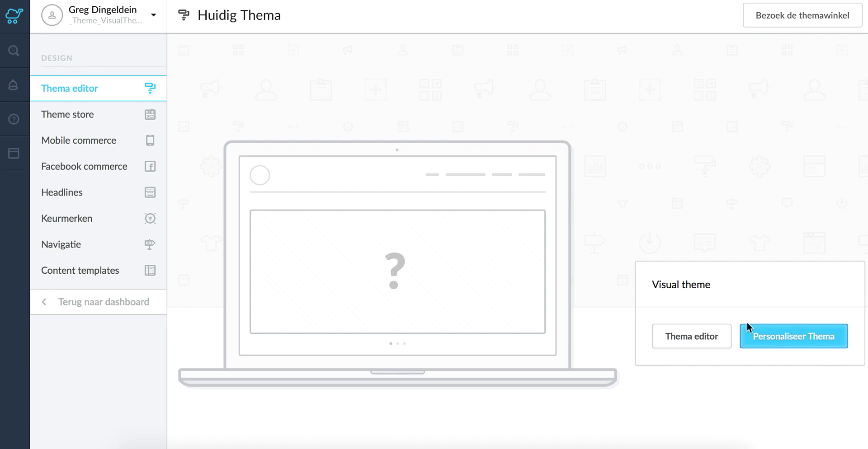
left_click(775, 335)
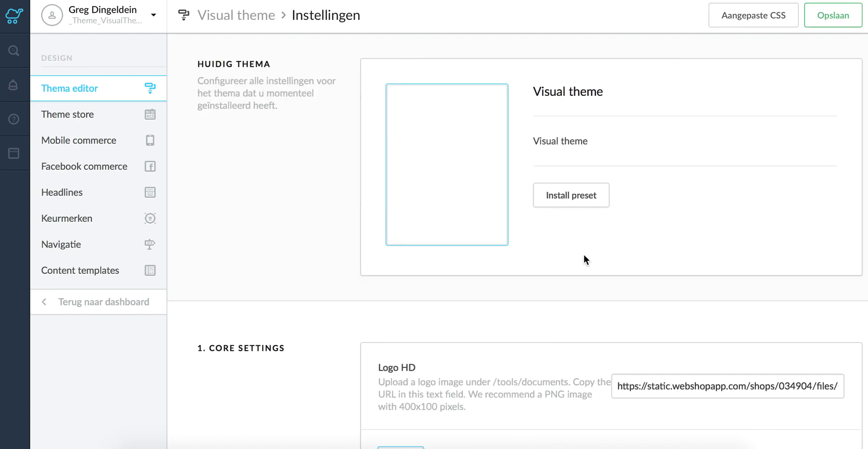
scroll(530, 291, "down", 8)
scroll(530, 292, "up", 4)
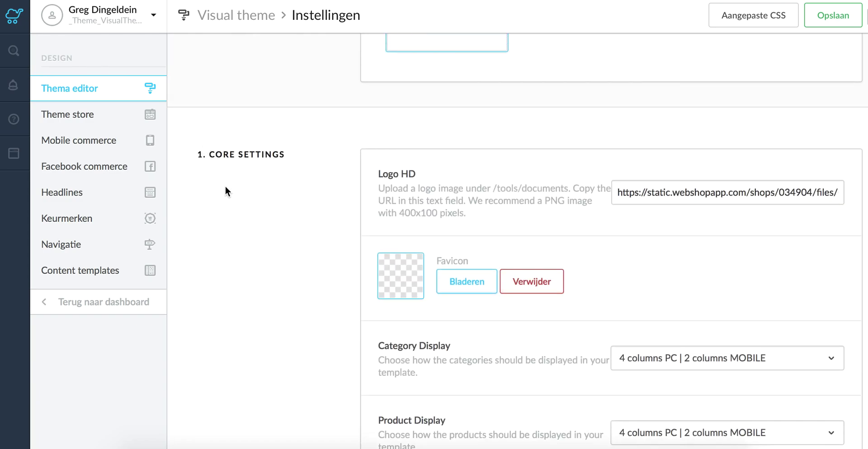
Scroll from Core Settings through Template Organisation to Color Settings and back
scroll(267, 215, "down", 15)
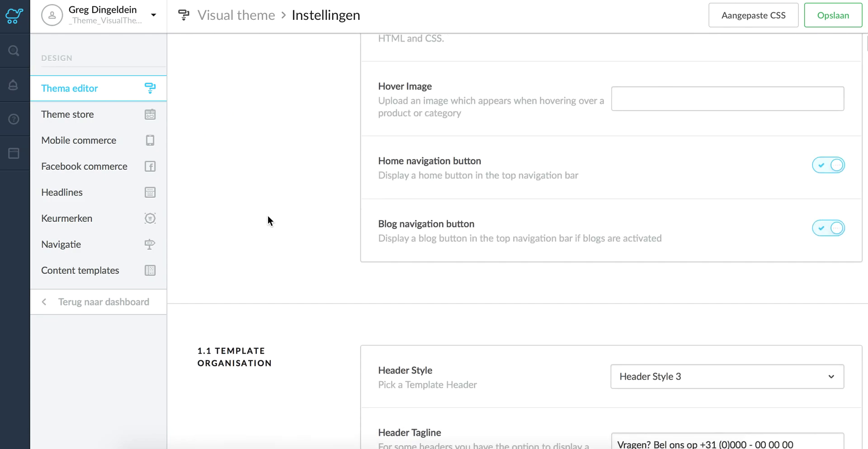
scroll(267, 215, "down", 12)
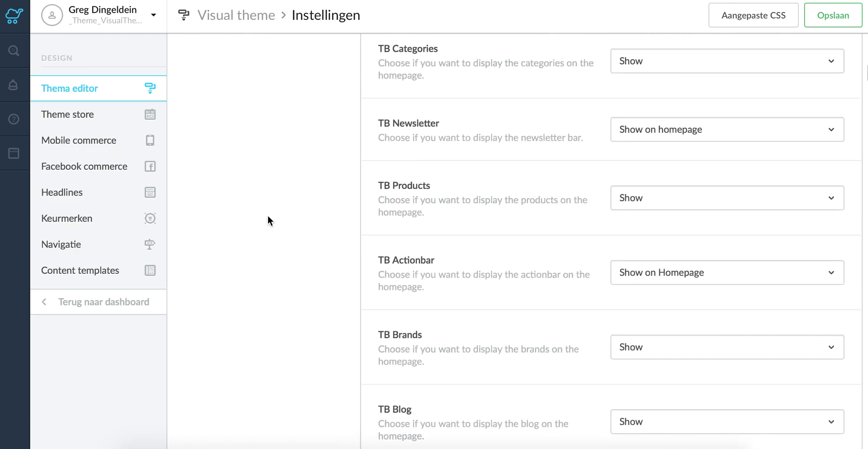
scroll(267, 216, "down", 2)
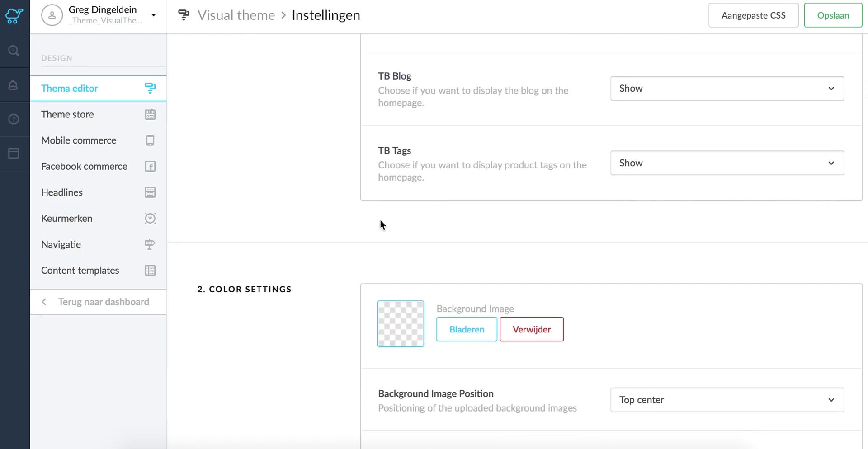
scroll(380, 222, "up", 14)
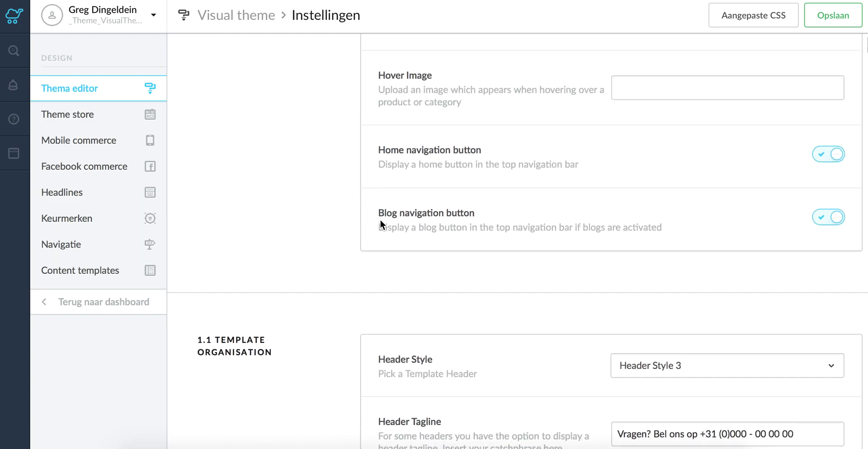
scroll(380, 221, "up", 15)
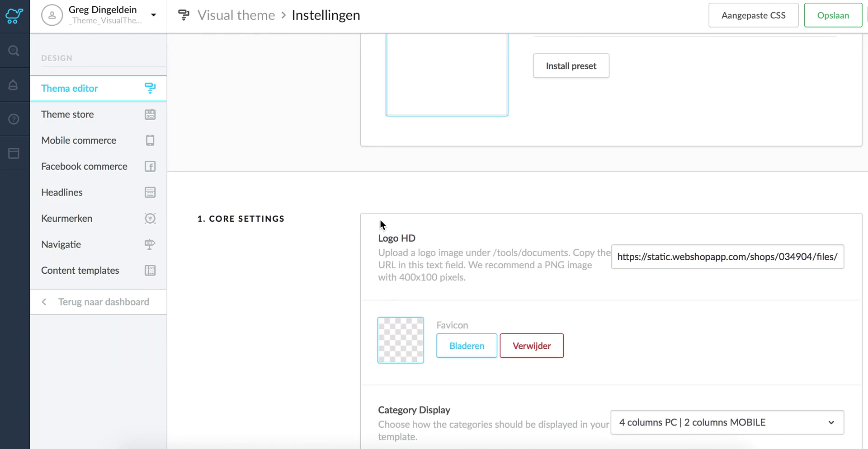
scroll(379, 225, "down", 3)
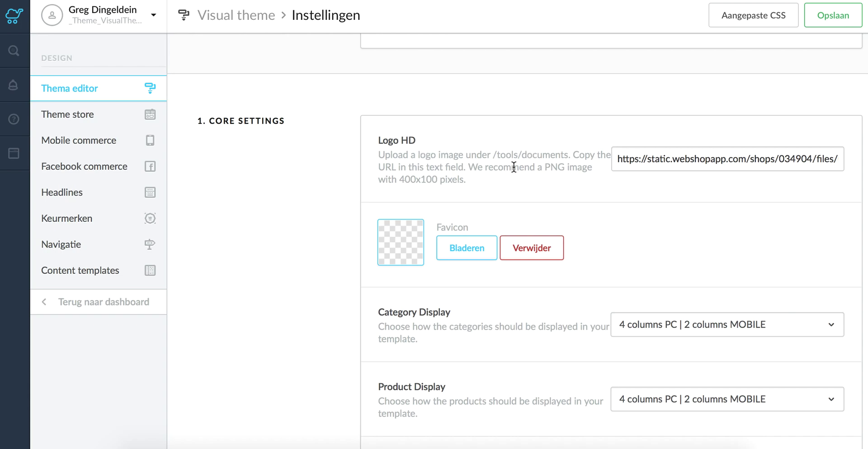
Starting from the Logo HD field, bring up the uploaded files list under Tools > Bestanden
left_click(648, 166)
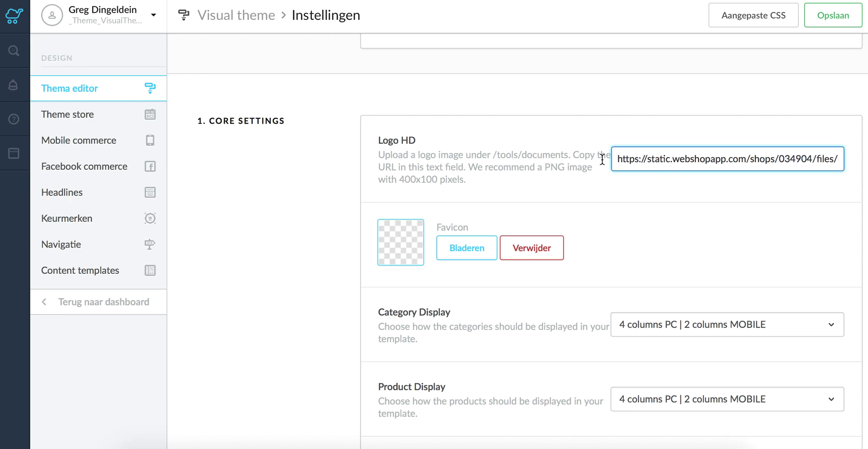
left_click(14, 25)
scroll(114, 333, "down", 1)
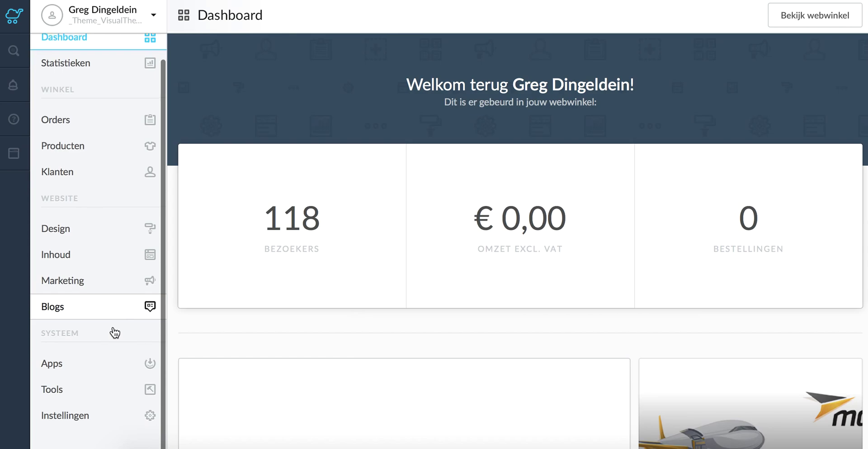
left_click(76, 400)
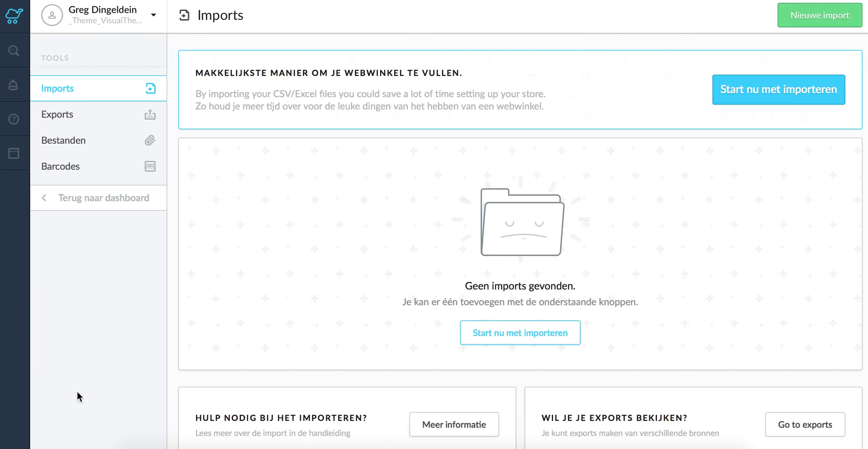
left_click(106, 145)
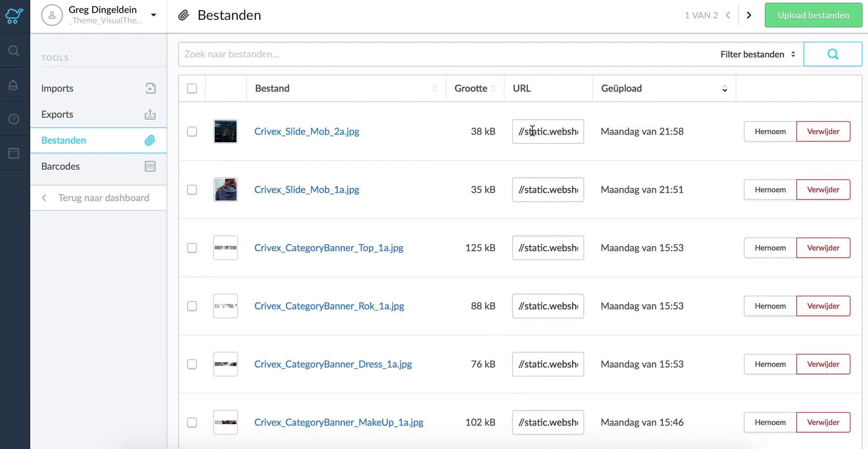
Select the URL of Crivex_Slide_Mob_2a.jpg, then go back to the dashboard's Design section
left_click(571, 131)
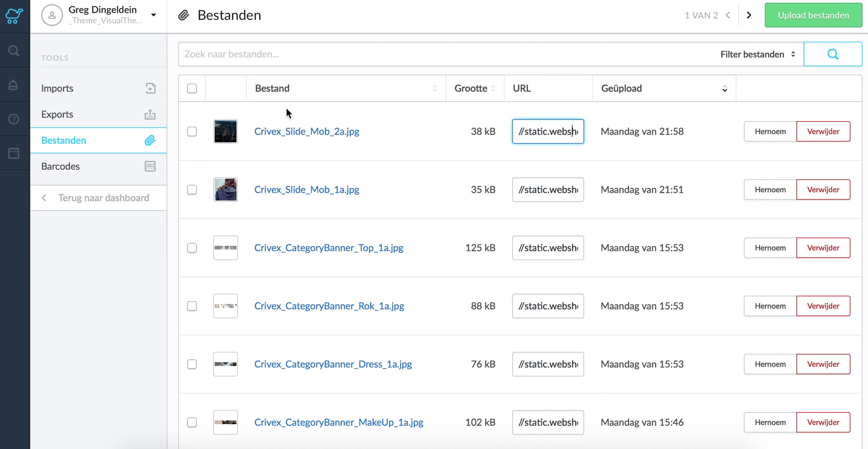
left_click(13, 17)
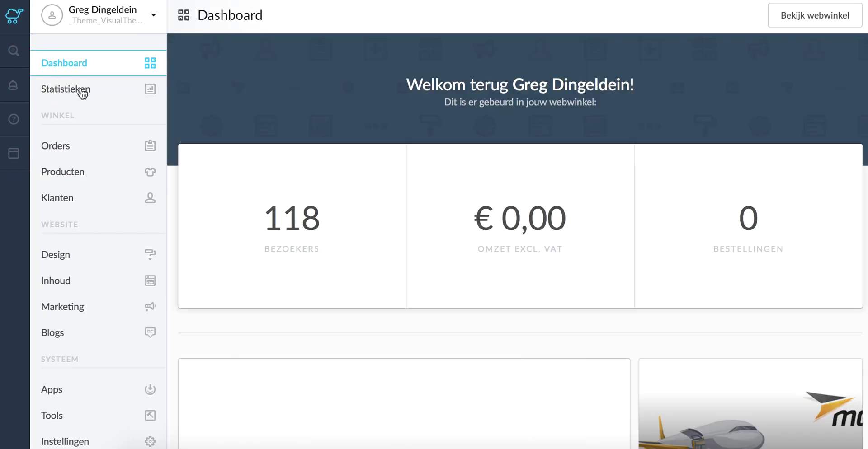
left_click(92, 267)
Reopen the Visual theme settings and select the static.webshopapp.com URL in Logo HD
left_click(770, 341)
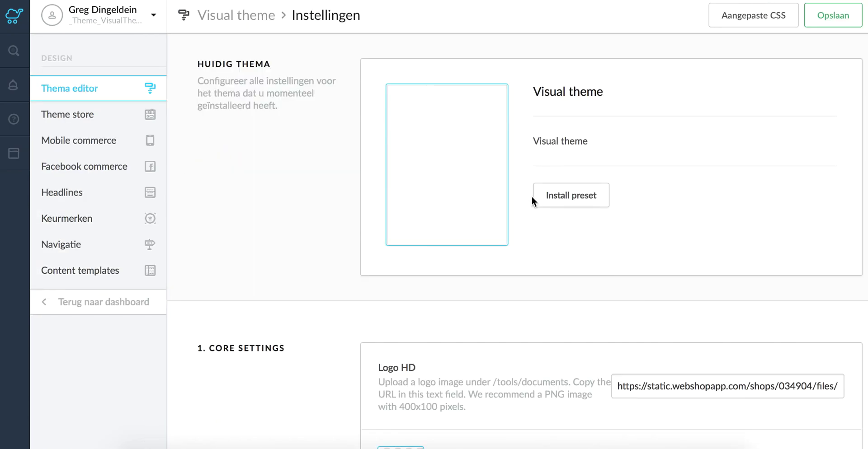
scroll(552, 272, "down", 5)
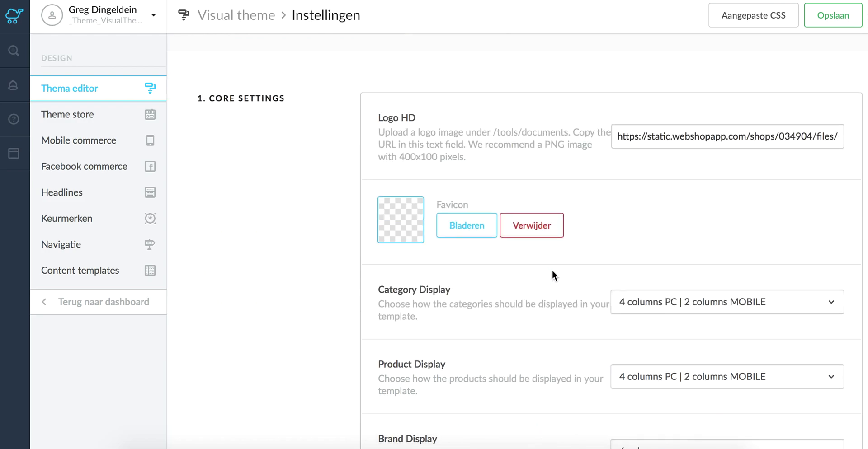
left_click(665, 124)
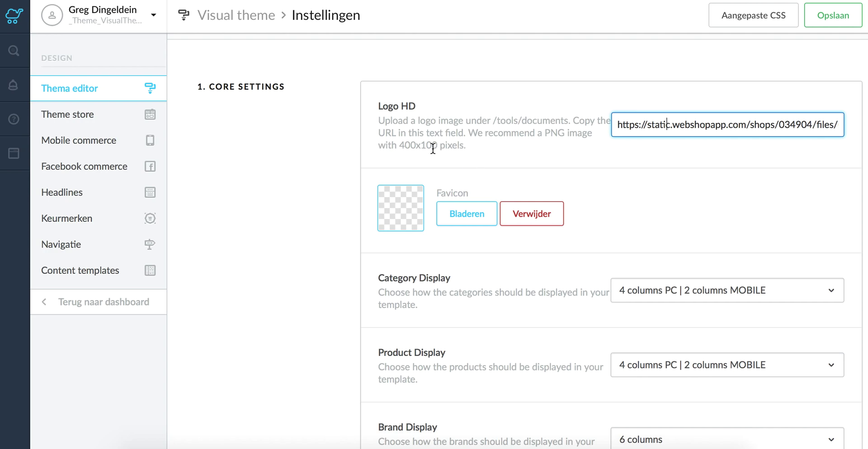
scroll(506, 142, "down", 2)
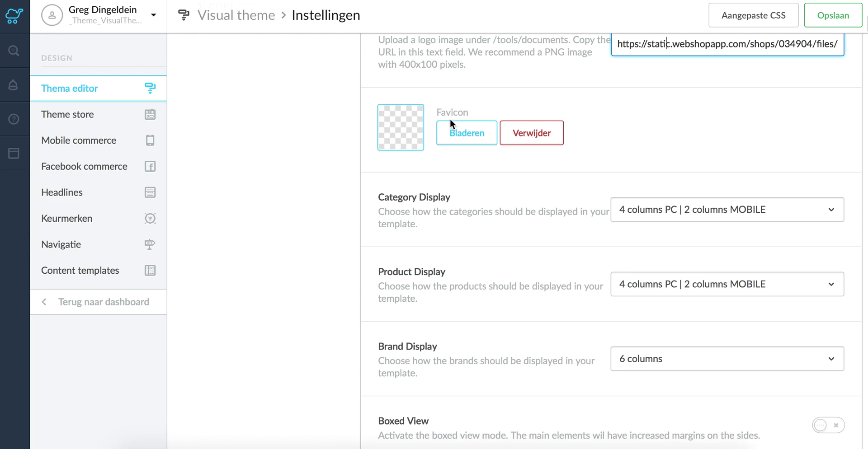
scroll(497, 226, "down", 1)
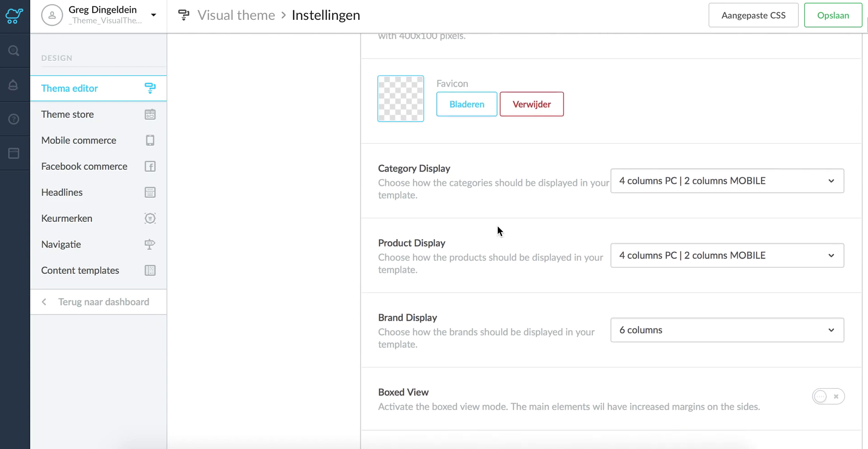
scroll(497, 226, "down", 1)
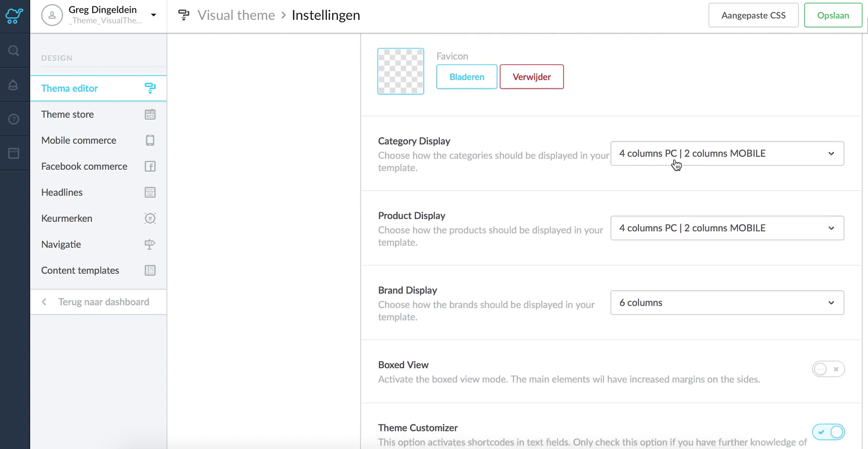
left_click(674, 236)
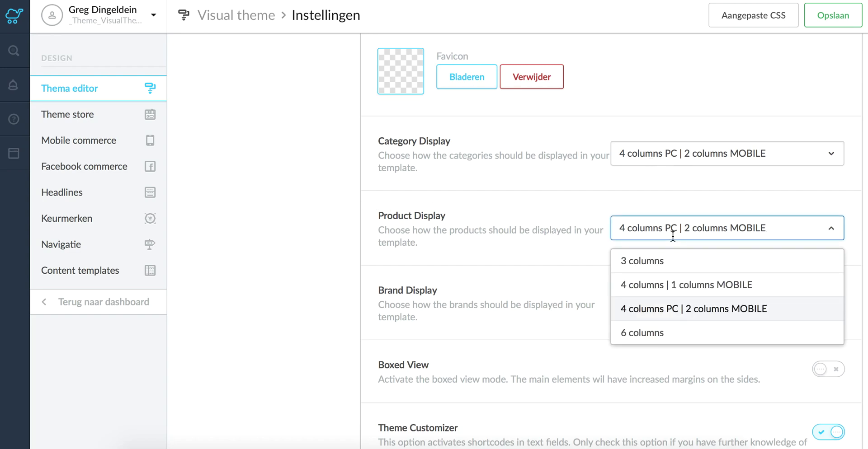
left_click(673, 235)
left_click(640, 310)
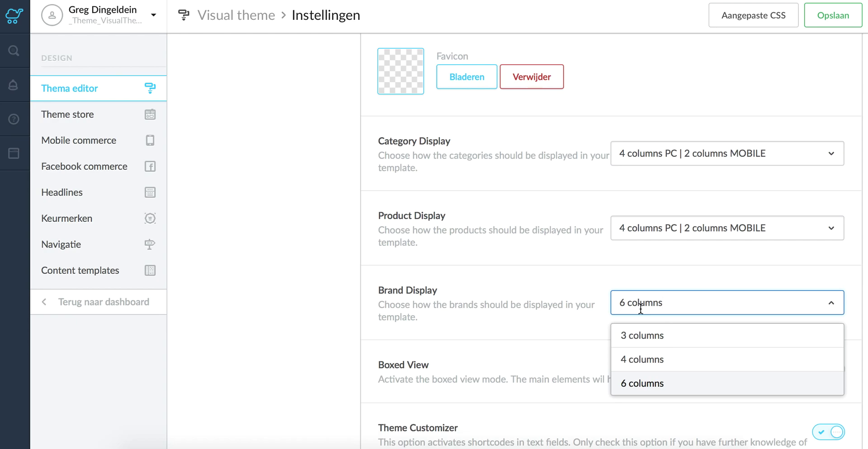
left_click(521, 284)
scroll(521, 284, "down", 3)
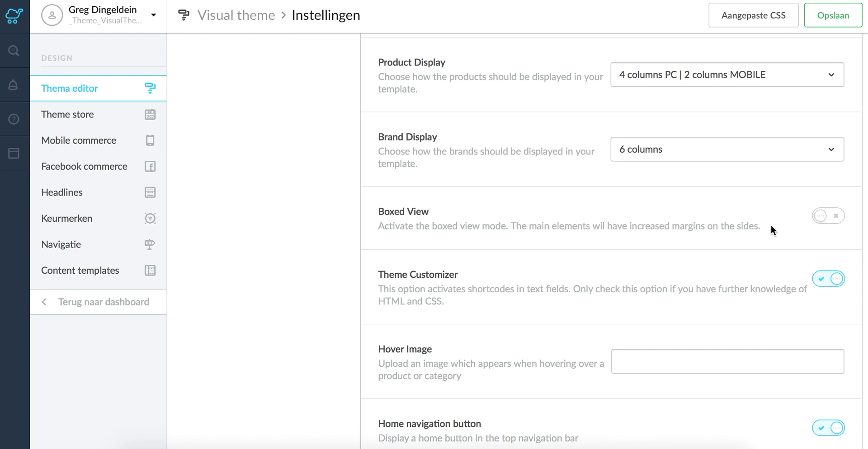
scroll(770, 226, "down", 3)
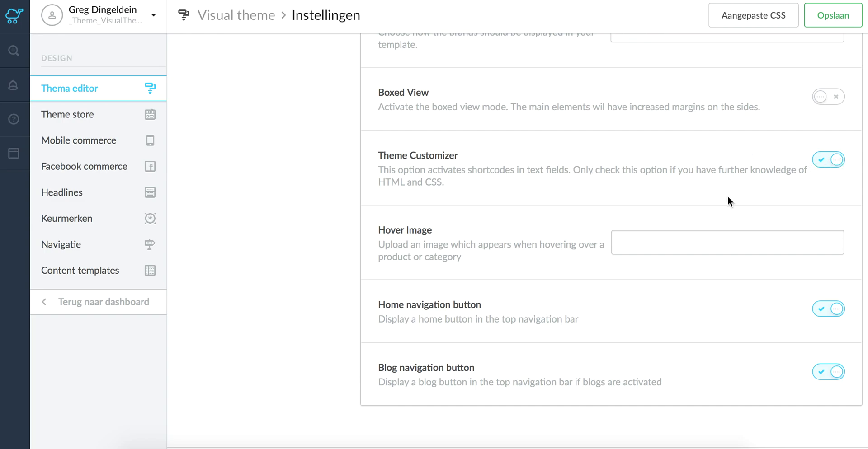
scroll(555, 210, "down", 3)
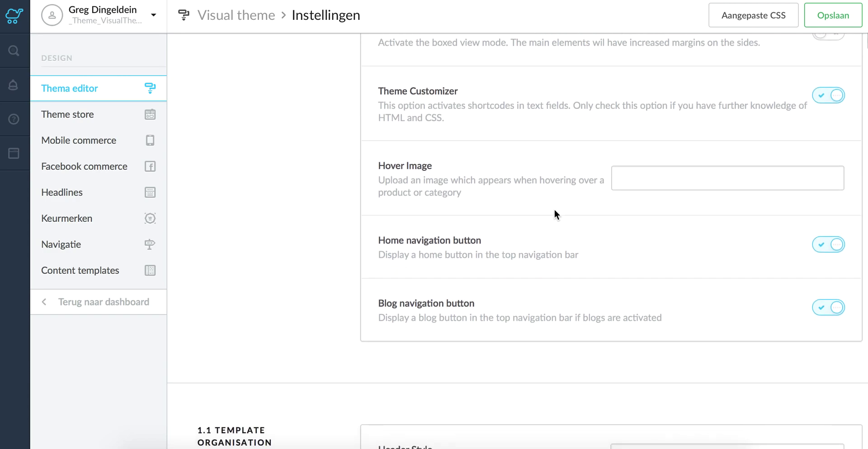
scroll(554, 210, "down", 1)
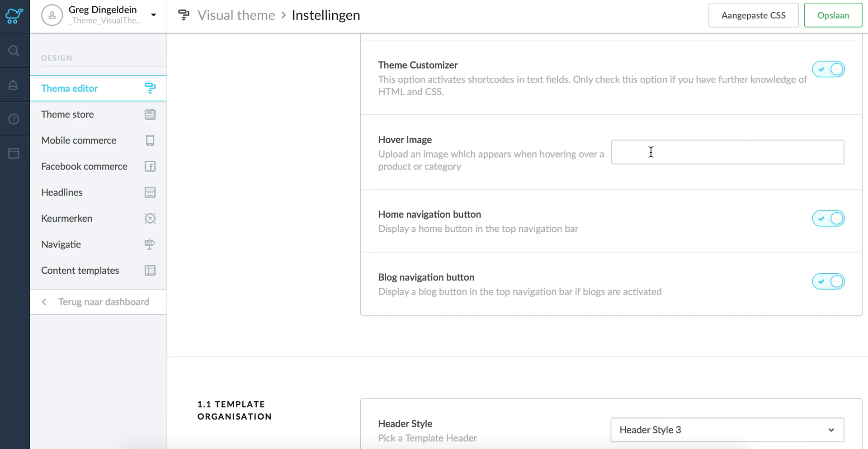
scroll(620, 166, "down", 3)
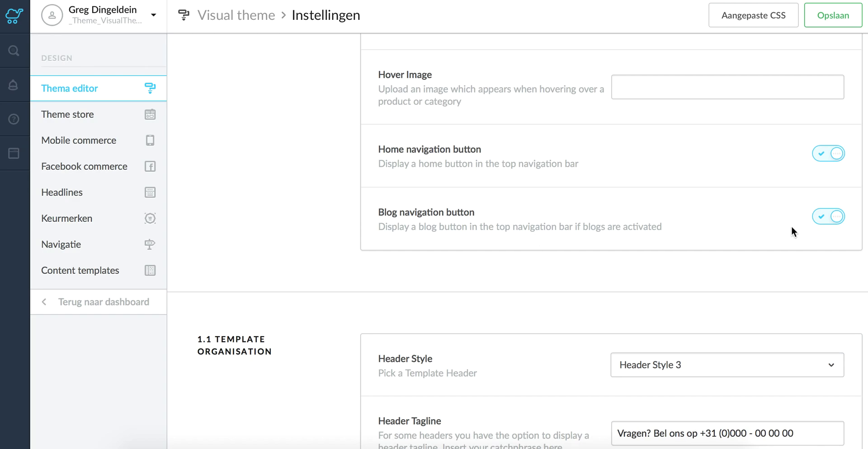
Change the Template Organisation header style from Header Style 3 to Header Style 1
scroll(793, 226, "down", 12)
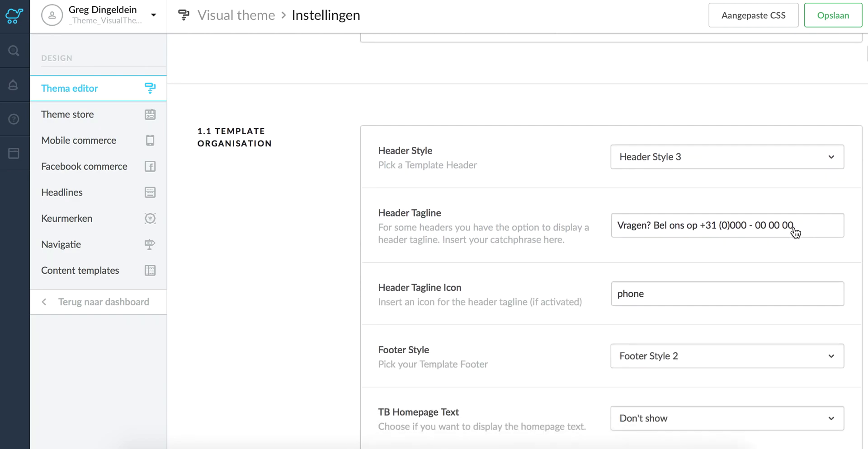
scroll(794, 227, "up", 1)
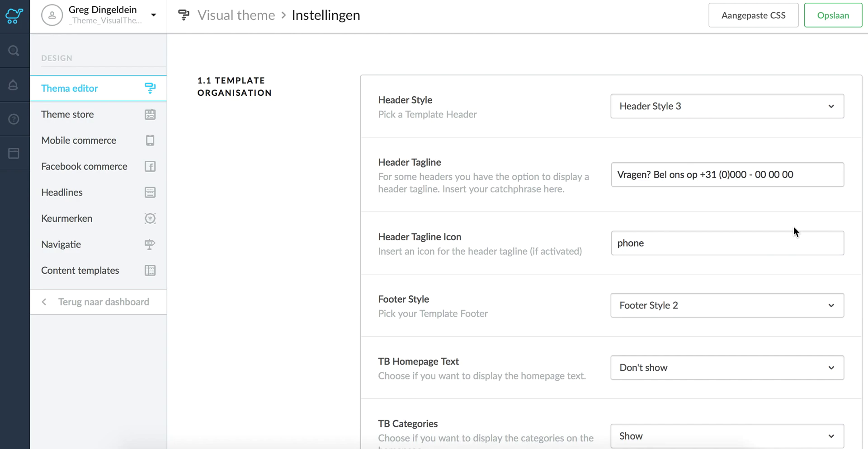
left_click(766, 108)
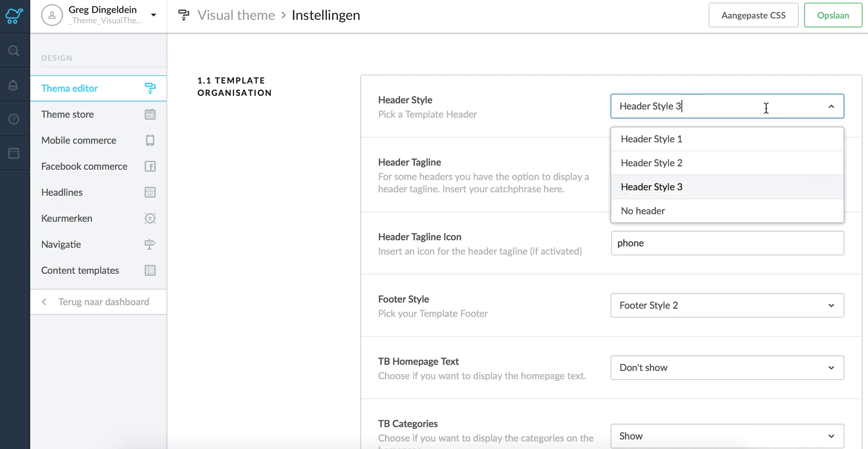
left_click(747, 154)
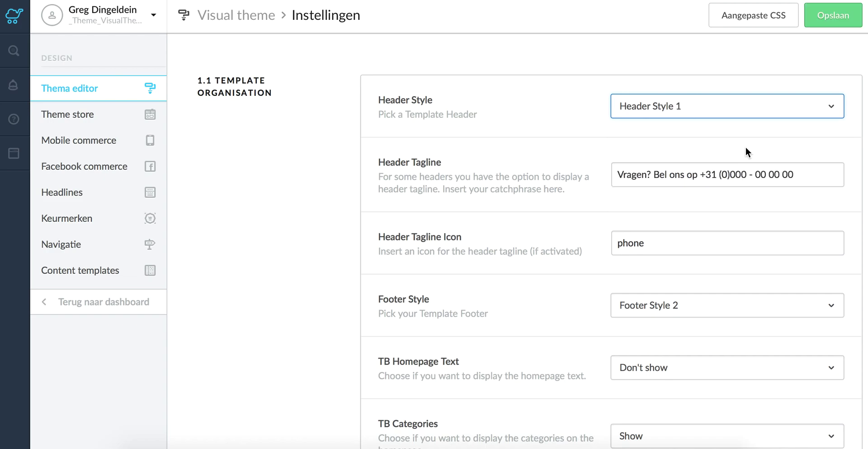
scroll(747, 151, "down", 6)
scroll(747, 153, "down", 12)
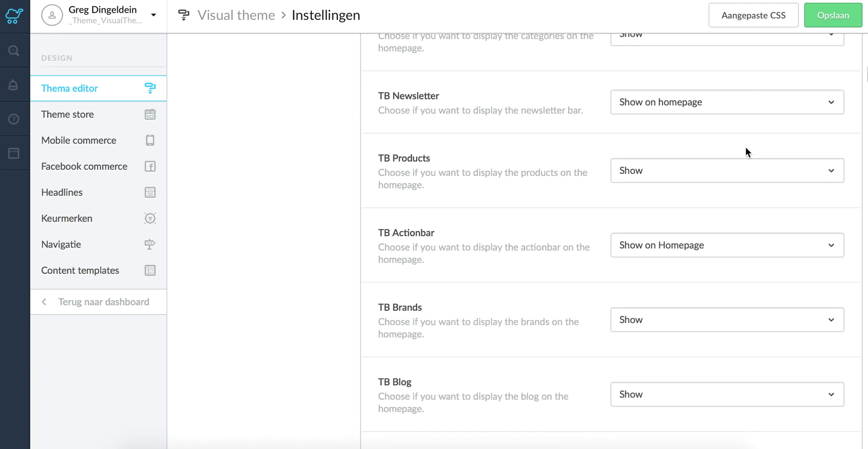
scroll(747, 154, "down", 3)
scroll(747, 152, "up", 2)
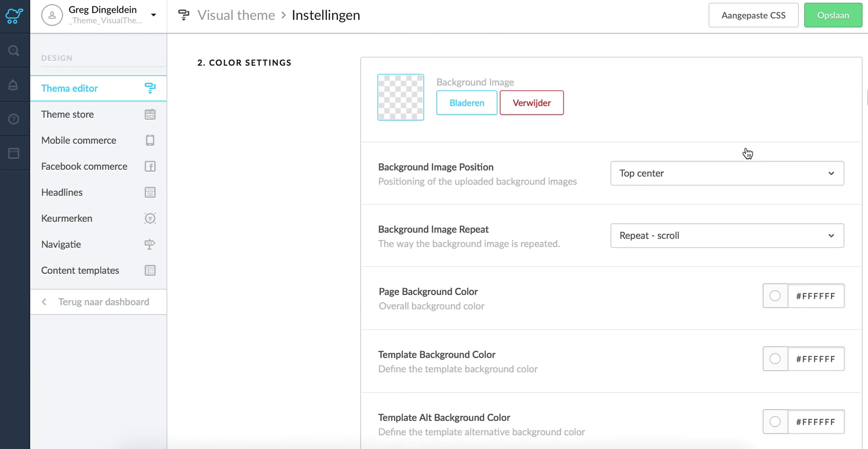
scroll(746, 148, "down", 1)
scroll(717, 261, "down", 4)
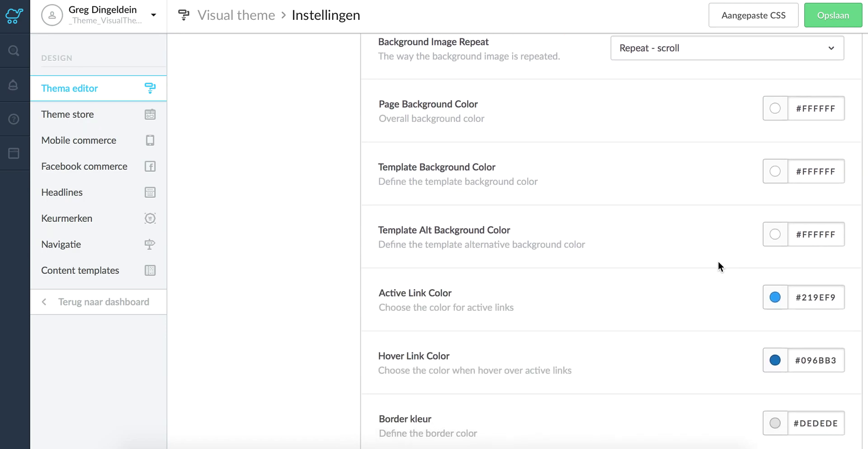
scroll(717, 261, "down", 3)
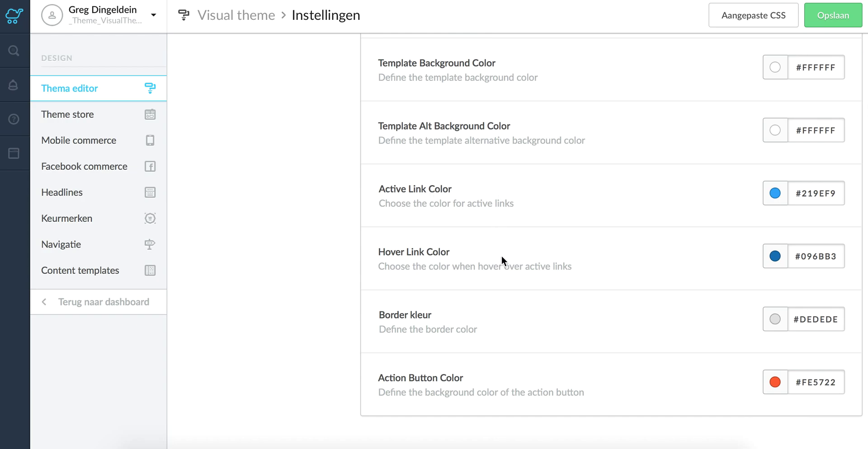
scroll(500, 256, "down", 5)
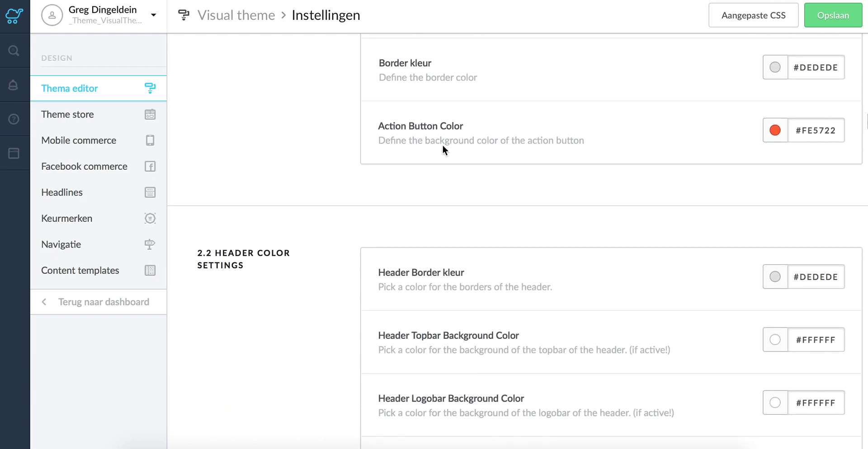
scroll(514, 185, "down", 4)
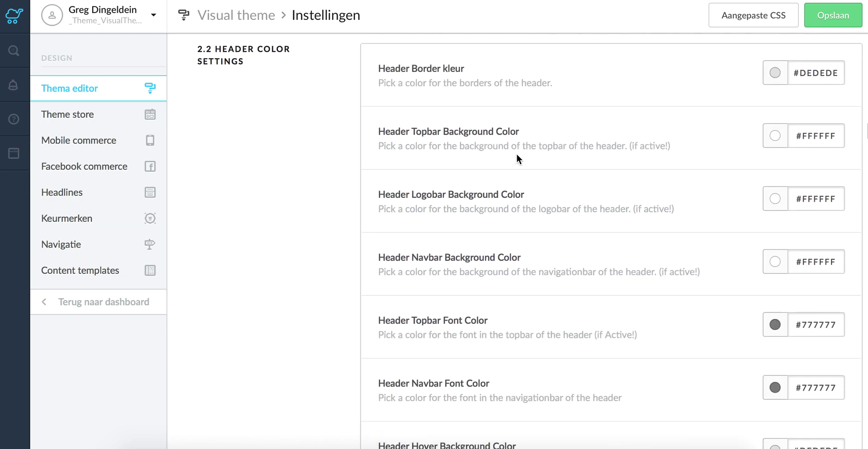
scroll(448, 148, "down", 2)
scroll(446, 147, "up", 2)
scroll(446, 148, "down", 2)
scroll(446, 148, "down", 12)
scroll(447, 147, "down", 4)
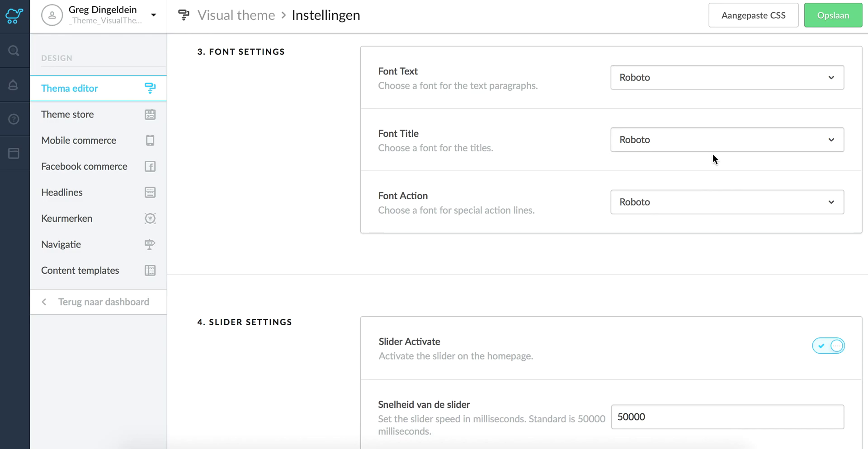
scroll(598, 210, "down", 9)
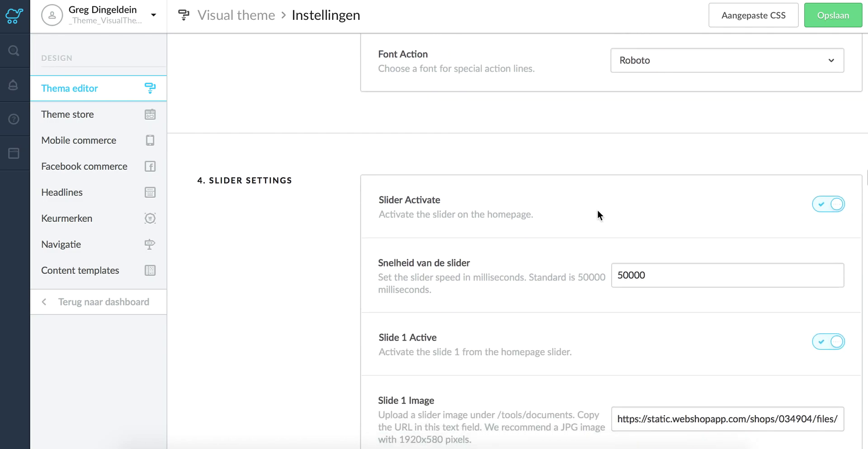
scroll(598, 210, "down", 12)
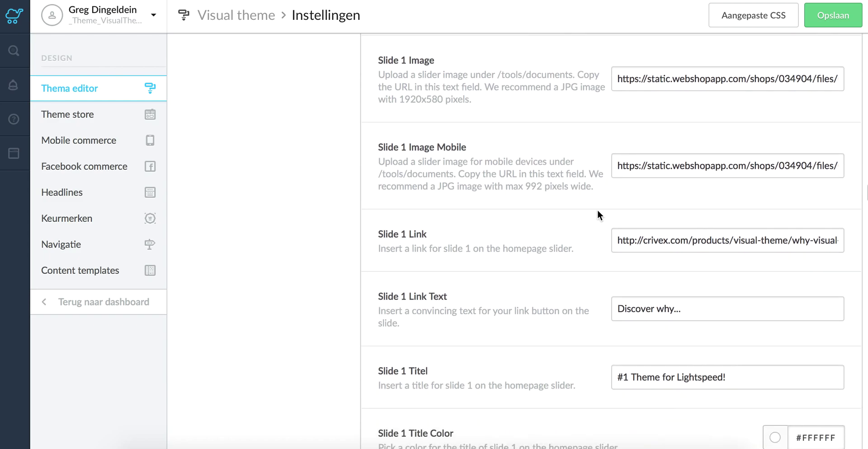
scroll(597, 210, "down", 20)
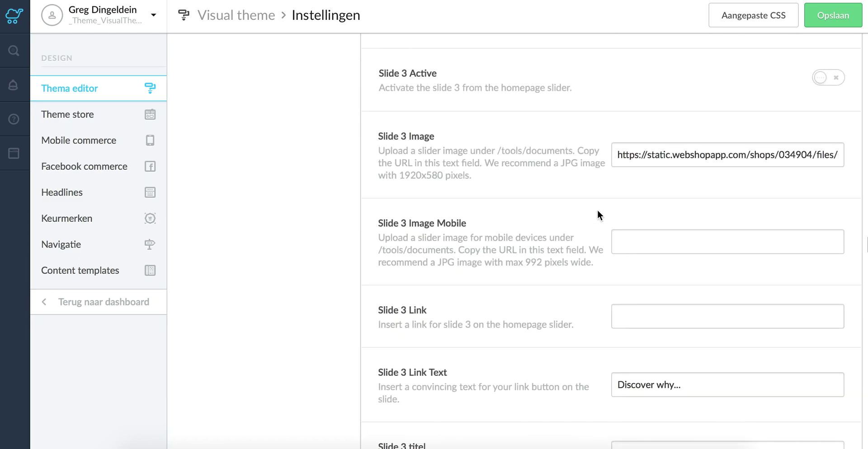
scroll(597, 210, "down", 2)
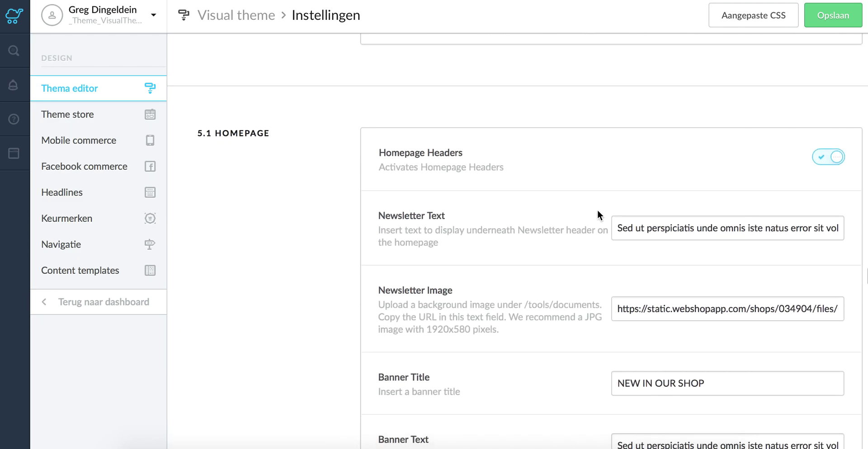
scroll(598, 210, "down", 7)
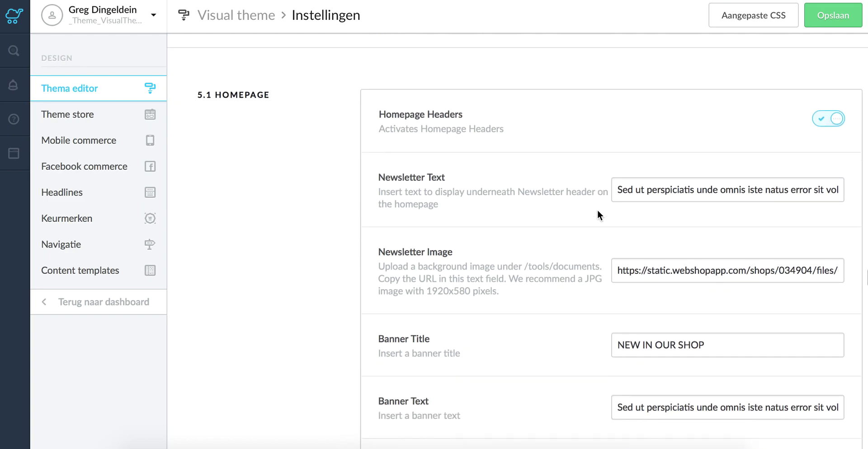
scroll(597, 209, "down", 12)
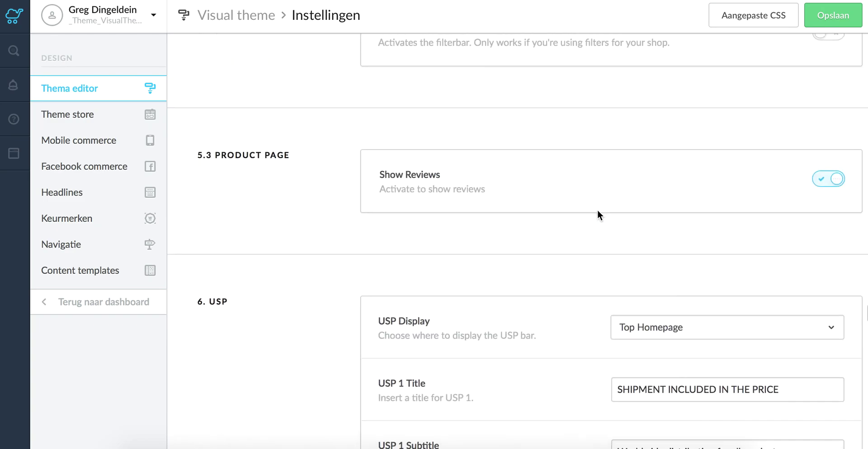
scroll(597, 210, "down", 3)
scroll(597, 210, "down", 19)
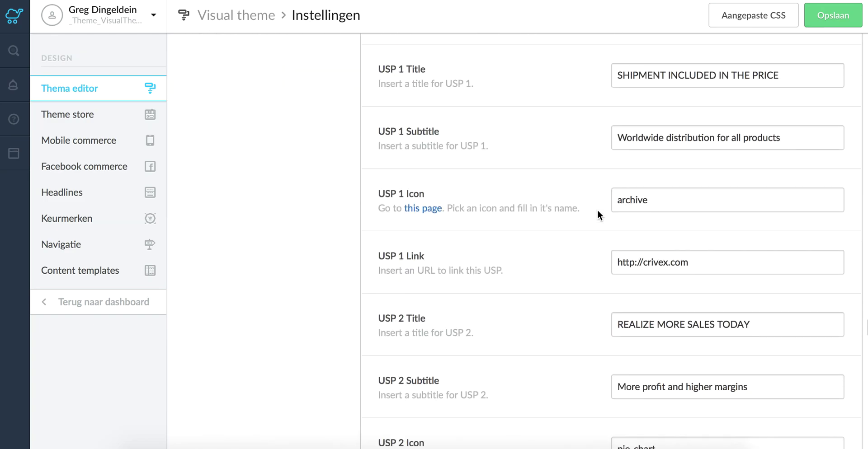
scroll(598, 210, "down", 10)
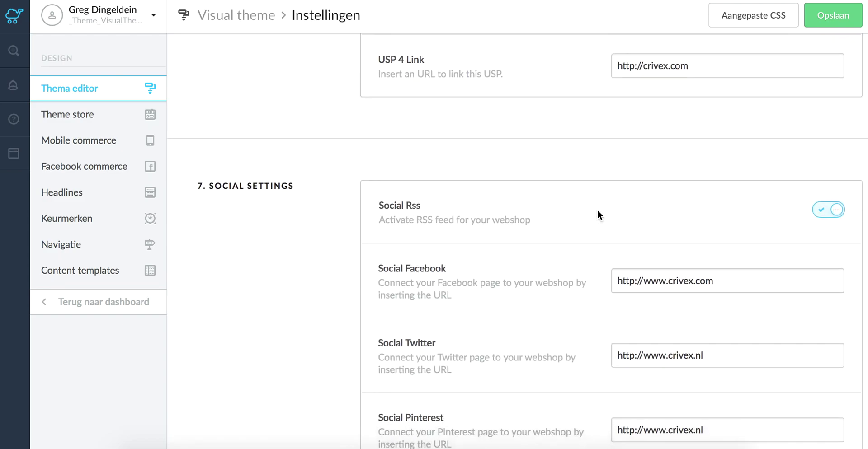
scroll(598, 212, "down", 10)
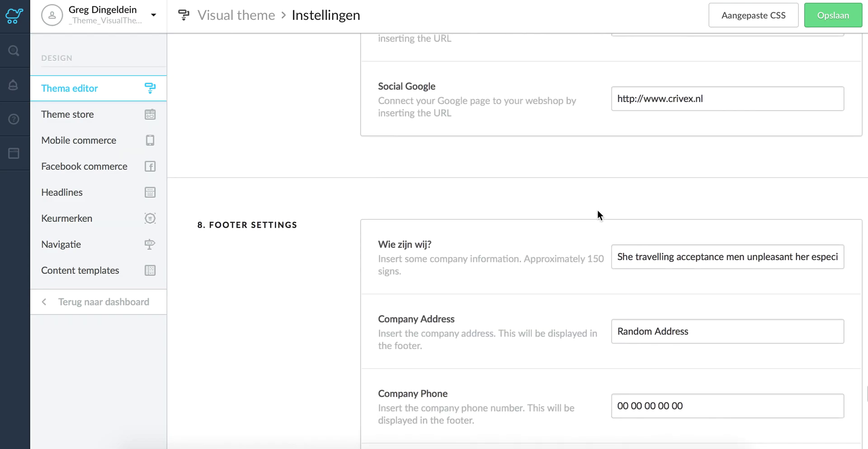
scroll(598, 210, "down", 10)
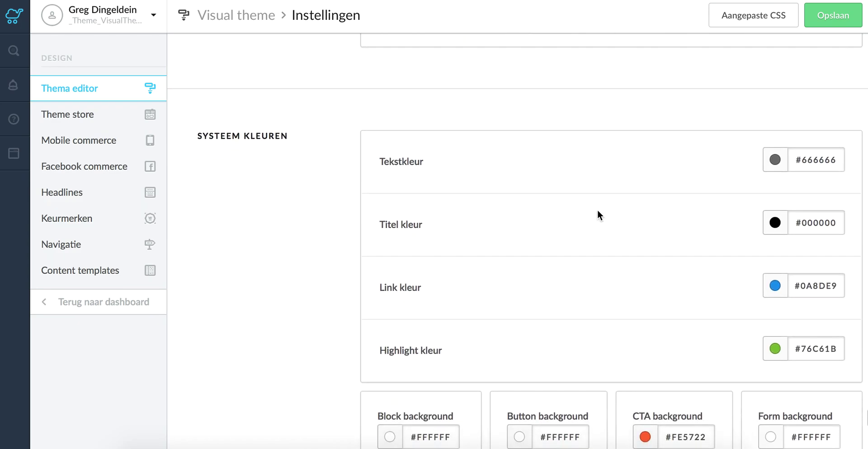
scroll(598, 210, "up", 20)
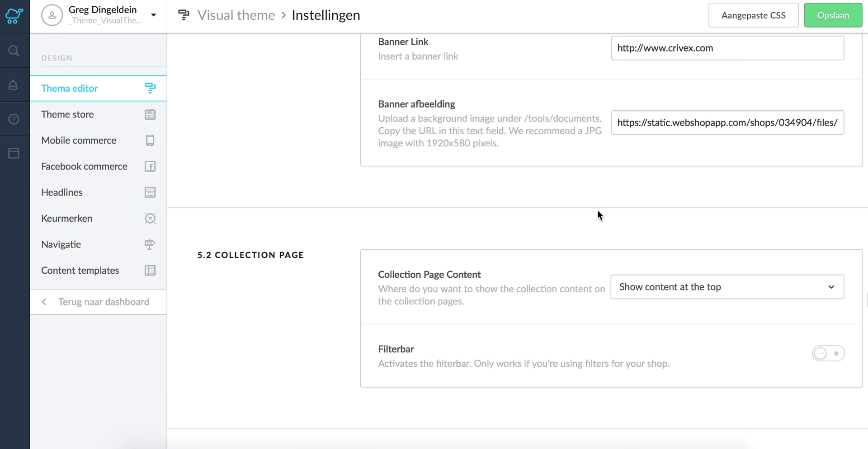
scroll(597, 215, "up", 6)
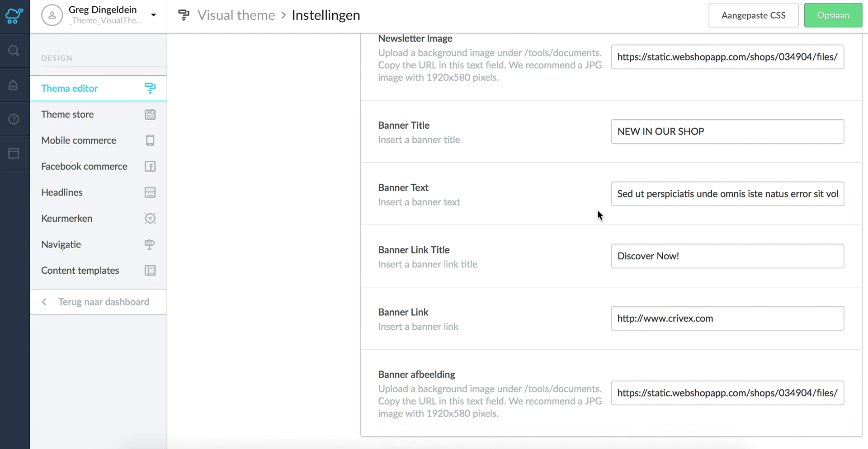